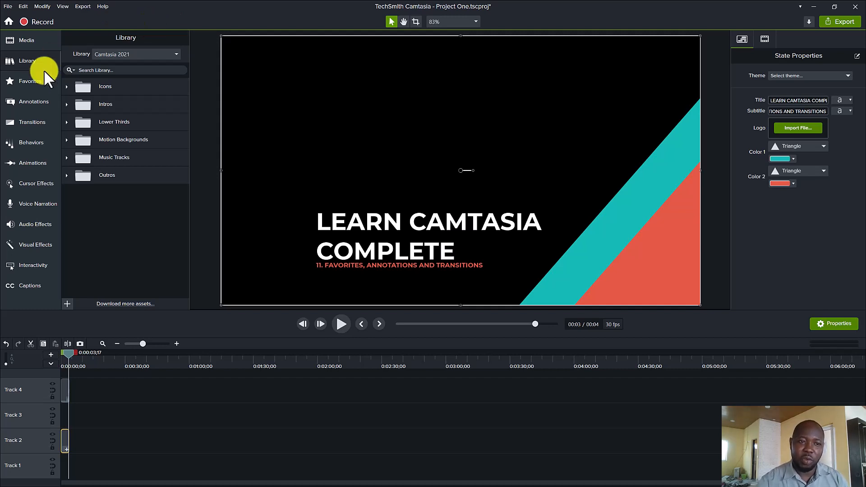
- Review the favorites and the annotation categories: callouts, arrows and lines, shapes, blur and highlight, sketch motion and keystroke callouts
left_click(34, 77)
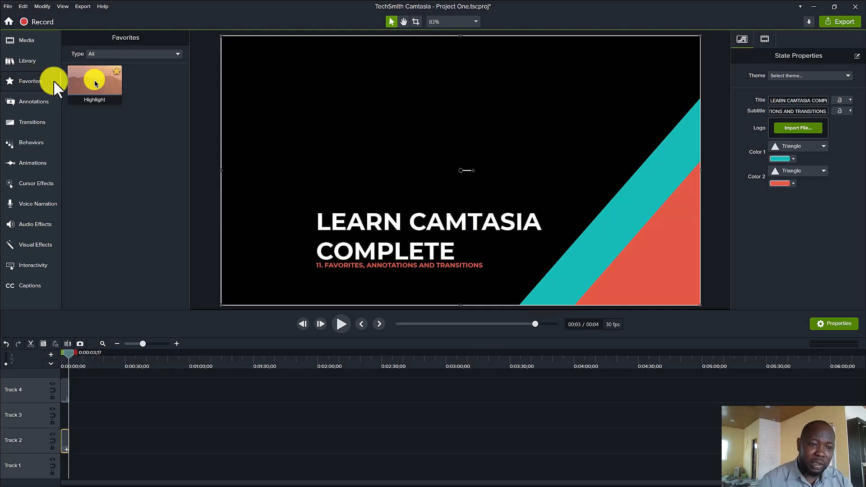
left_click_drag(104, 83, 138, 122)
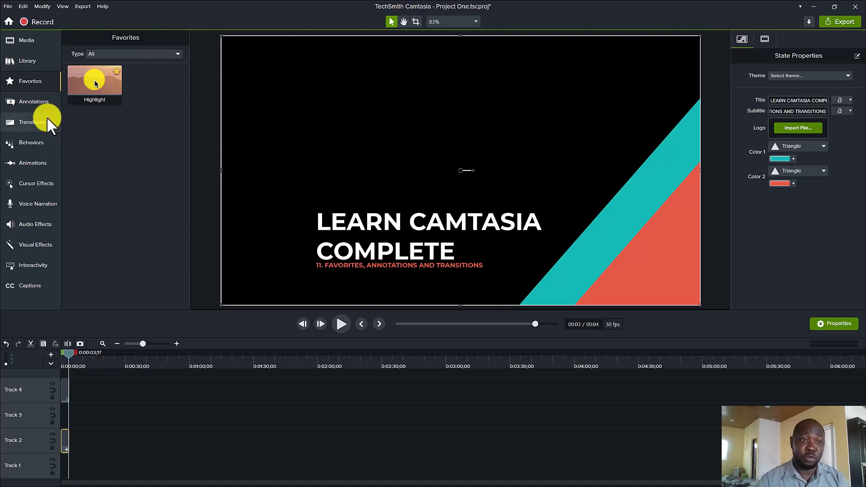
left_click(36, 103)
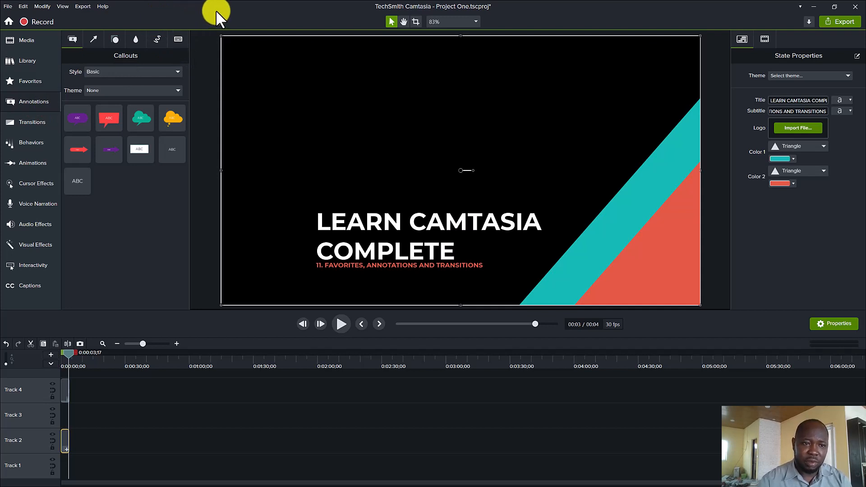
left_click(93, 42)
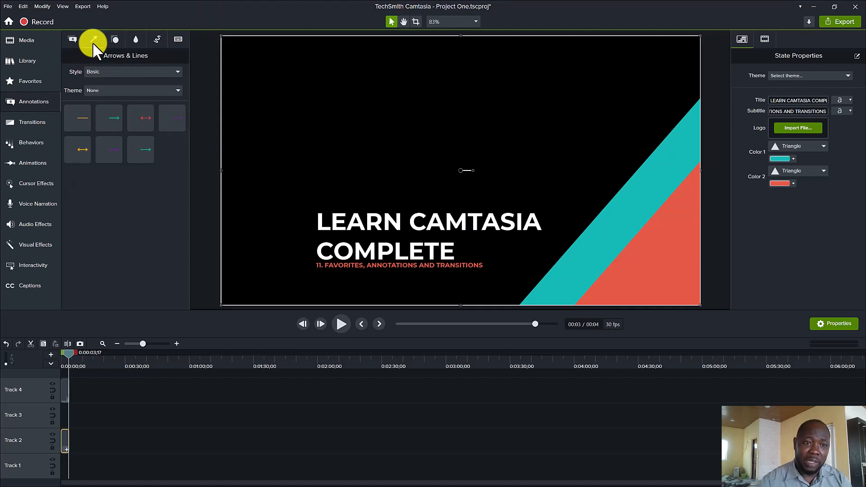
left_click(115, 43)
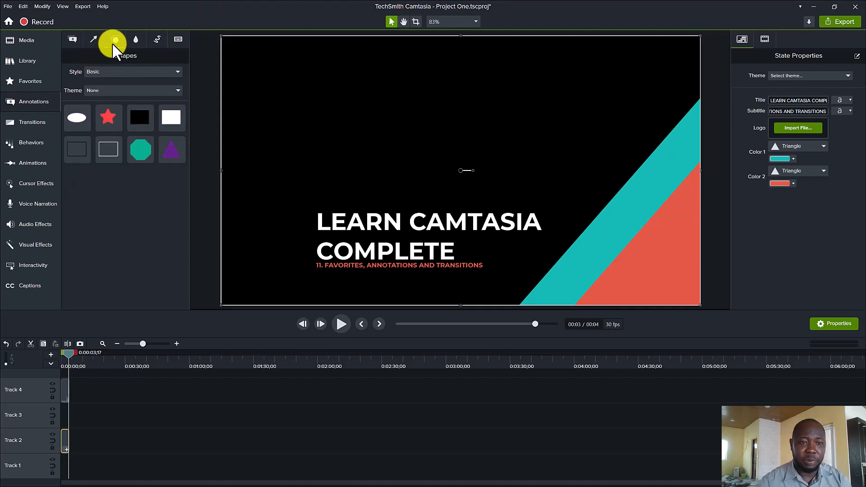
left_click(134, 42)
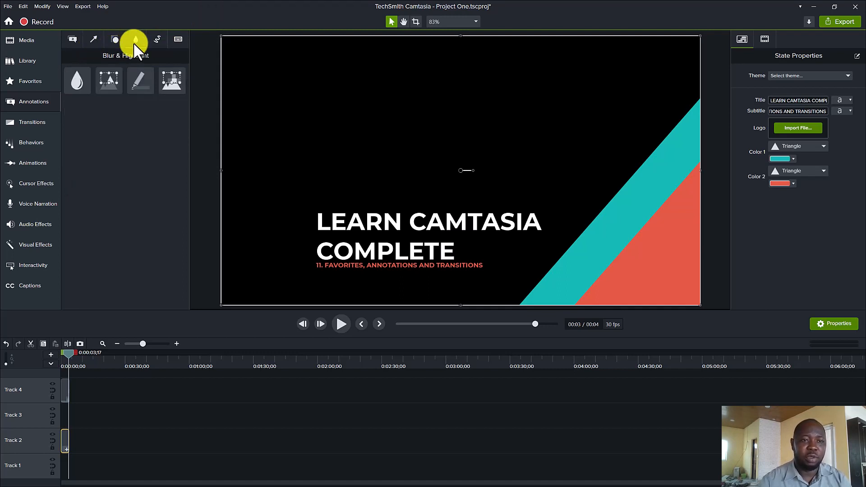
left_click(157, 40)
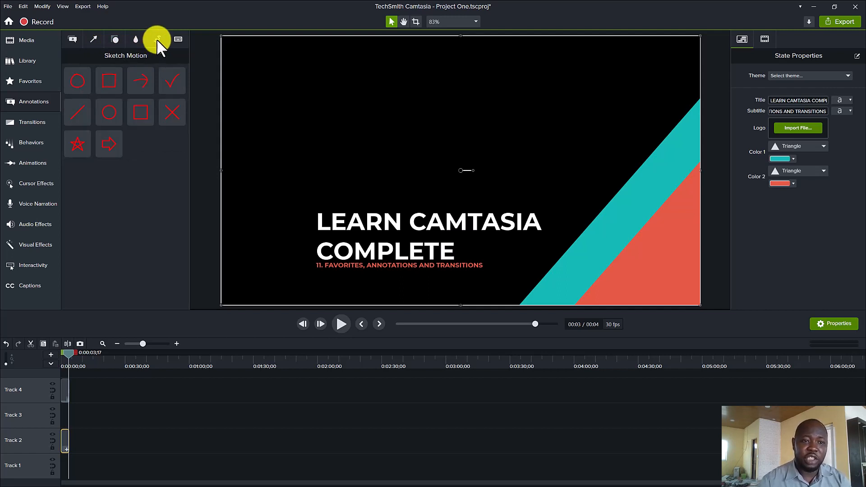
left_click(173, 41)
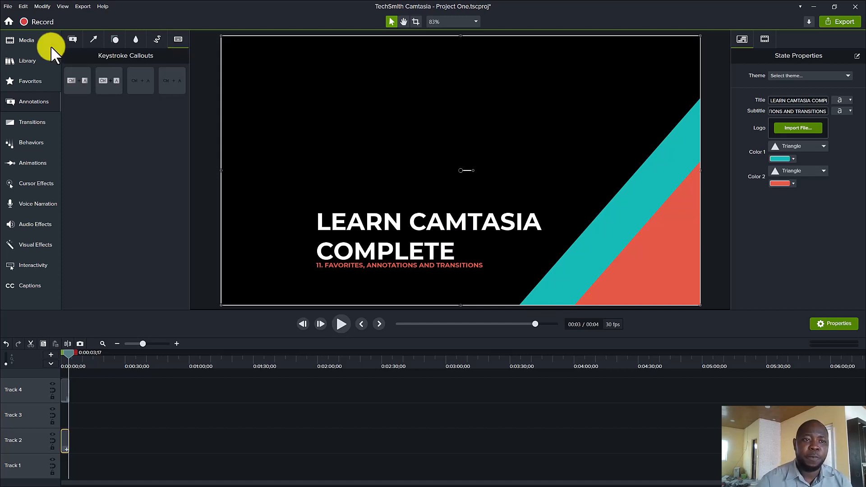
- Add the bokehdots motion background from the Camtasia 2021 library to Track 2 after the intro clip
left_click(27, 60)
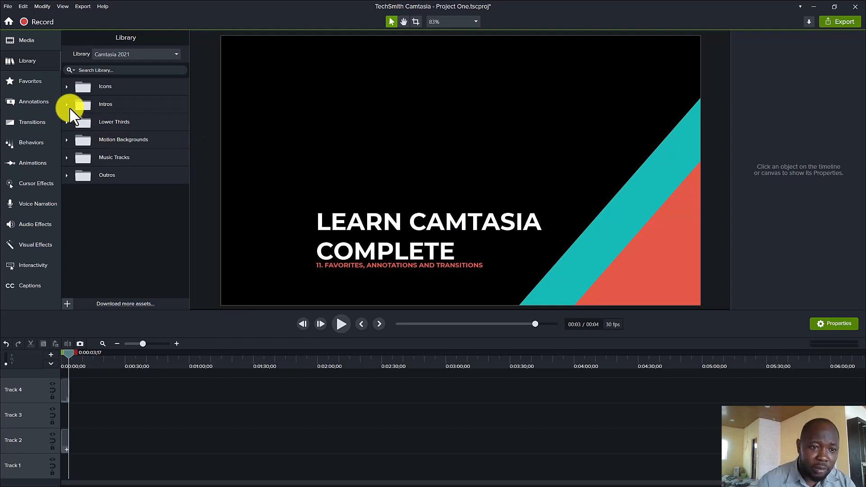
left_click(66, 140)
left_click_drag(122, 163, 90, 452)
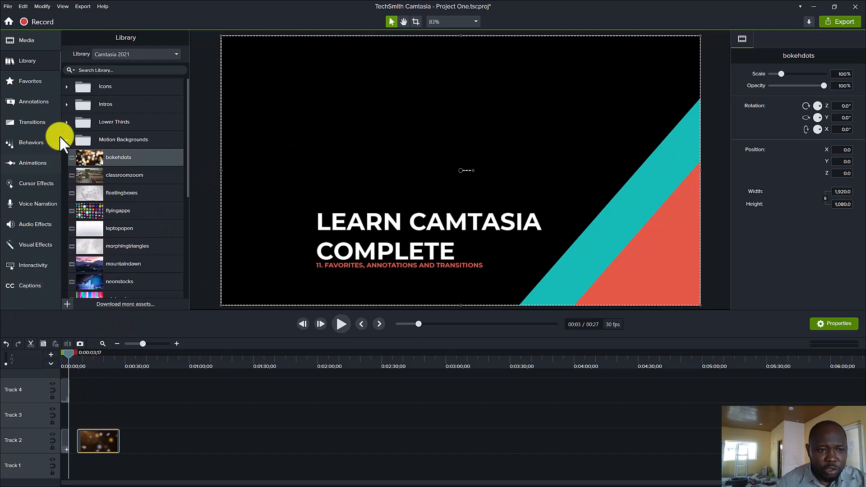
- Close the gap on Track 2 by moving the bokehdots clip up against the end of the intro clip
left_click(40, 101)
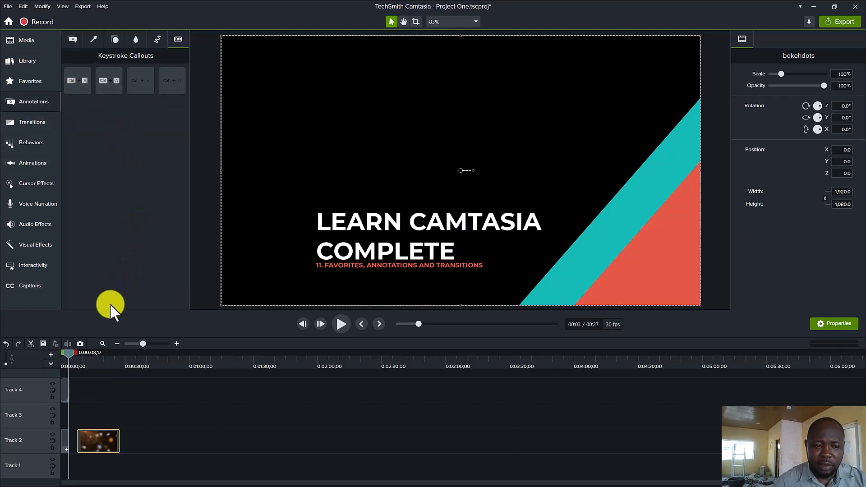
left_click(71, 444)
right_click(72, 443)
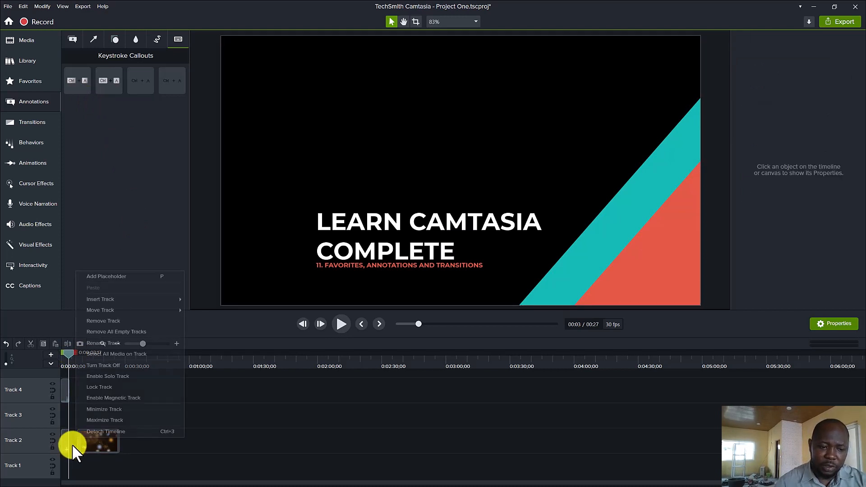
left_click(71, 440)
right_click(72, 440)
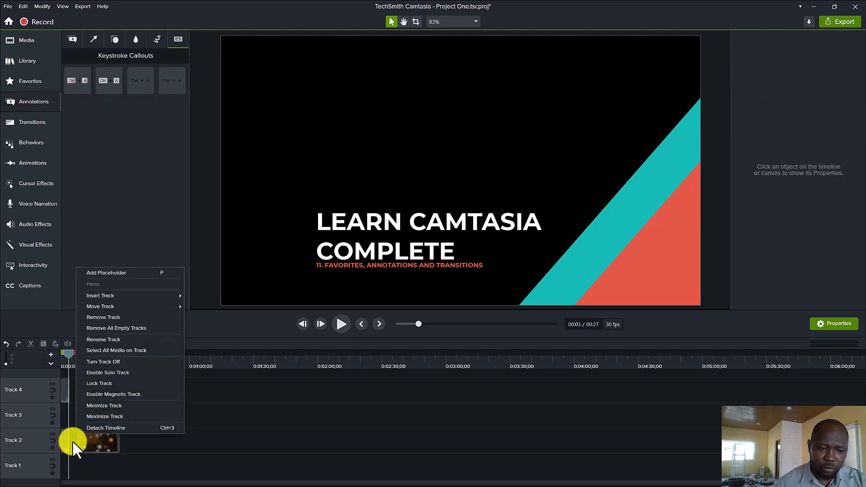
left_click(90, 443)
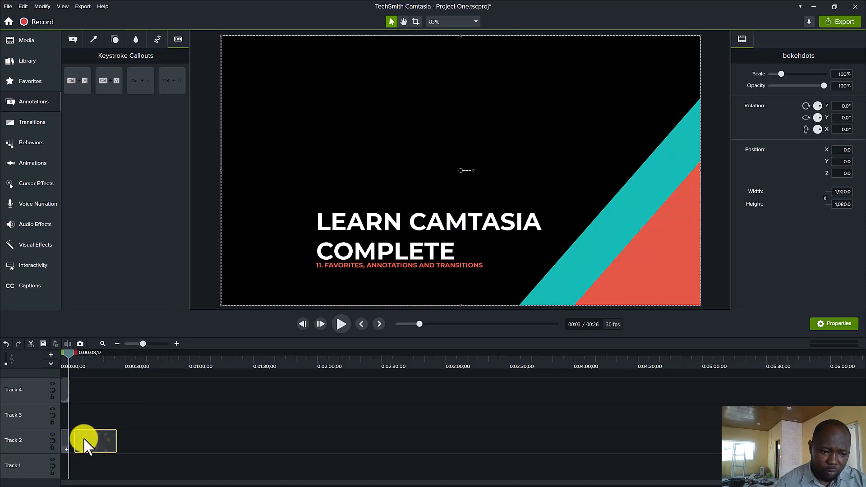
left_click_drag(83, 437, 80, 437)
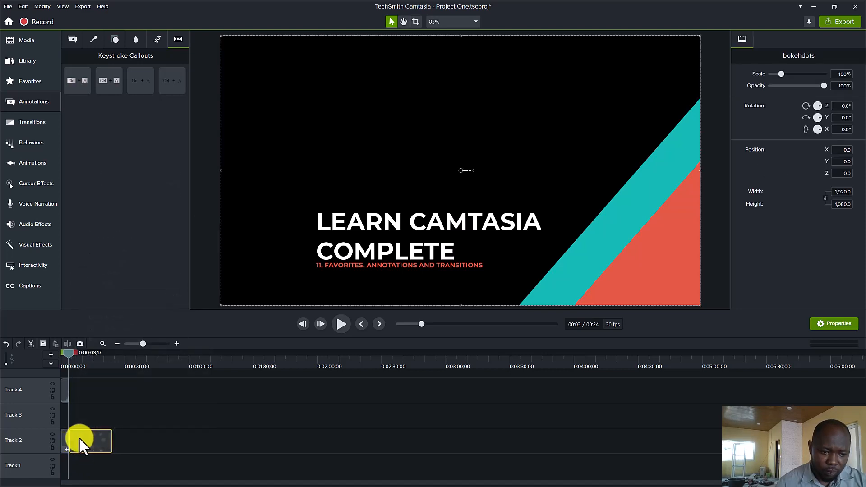
- Add the first Ctrl+A keystroke callout to Track 3 above the start of the bokehdots clip and place it in the frame's lower-left area
right_click(69, 356)
left_click_drag(69, 353, 78, 355)
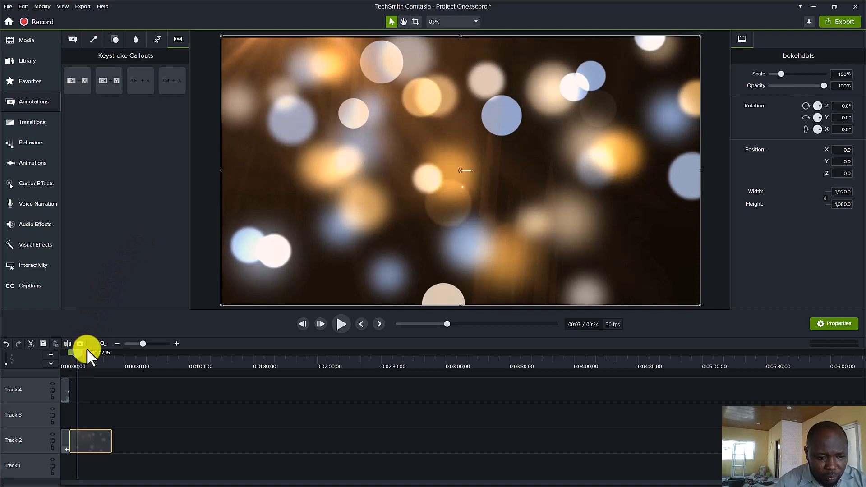
left_click_drag(74, 353, 82, 353)
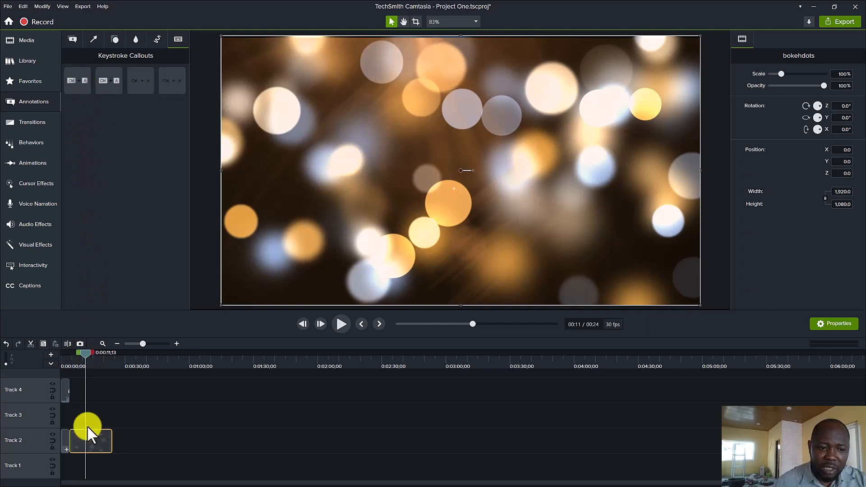
right_click(91, 411)
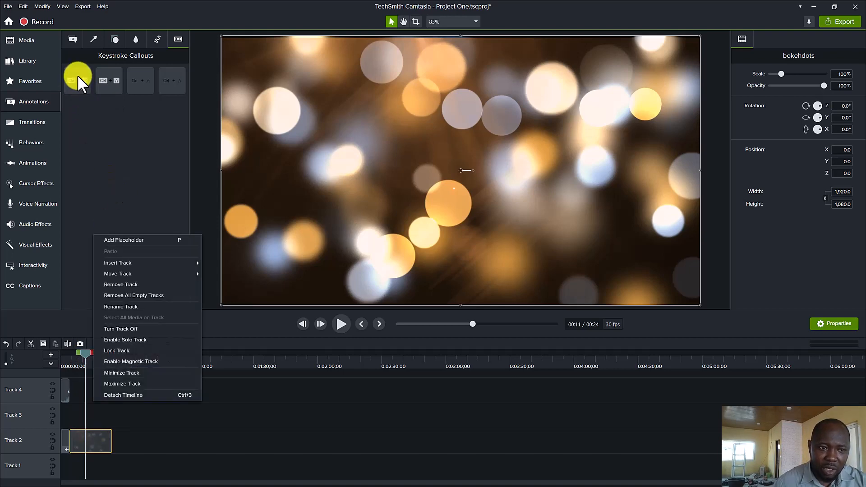
left_click_drag(78, 81, 79, 411)
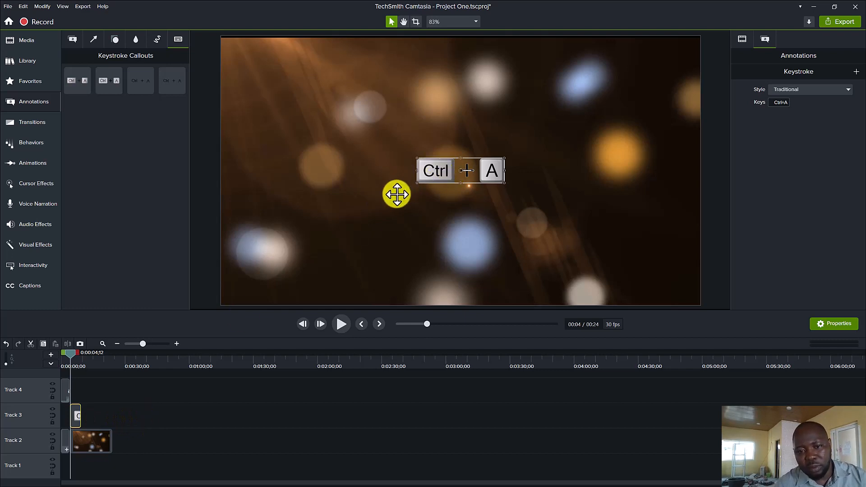
left_click_drag(362, 218, 286, 261)
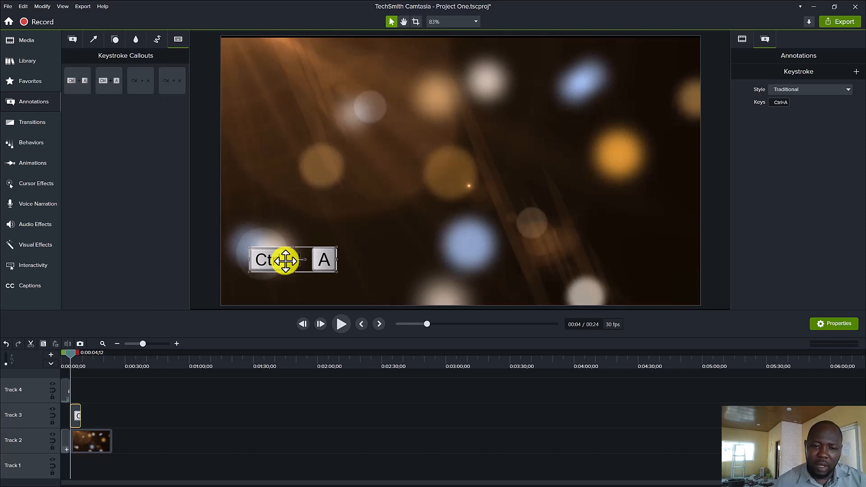
- Select all media on the timeline and clear the selection
left_click(196, 431)
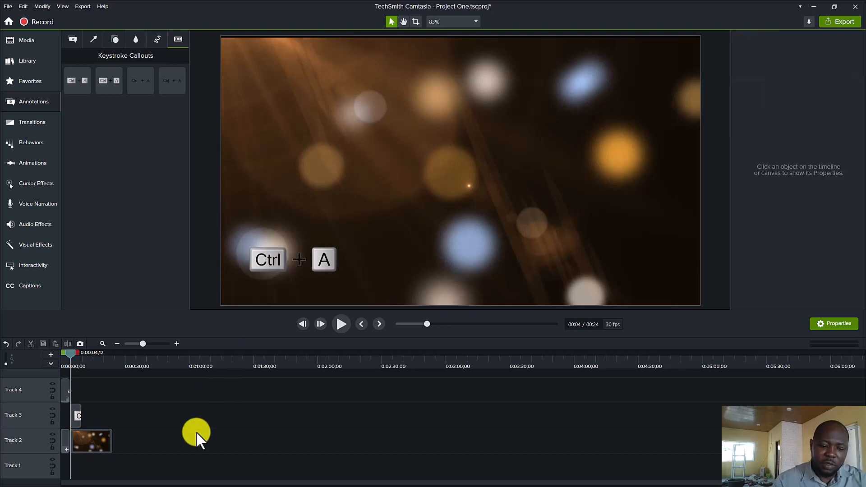
key("ctrl+a")
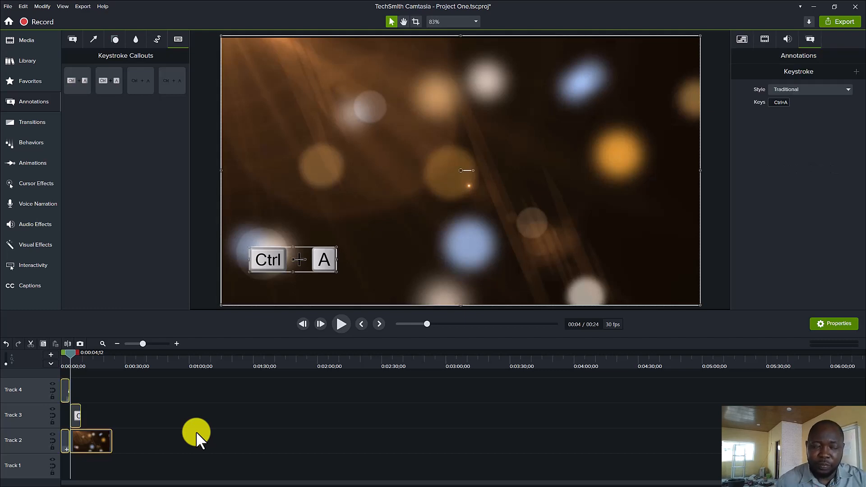
left_click(198, 441)
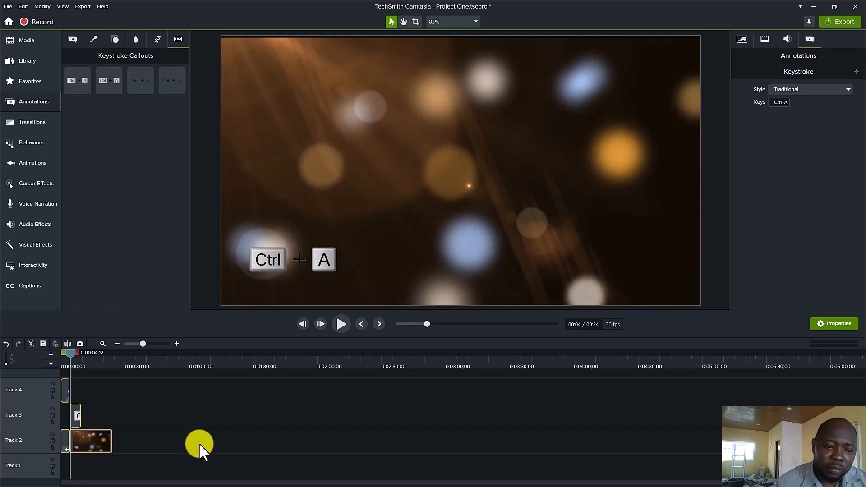
- Change the keys of the keystroke callout to Ctrl+S
left_click(77, 414)
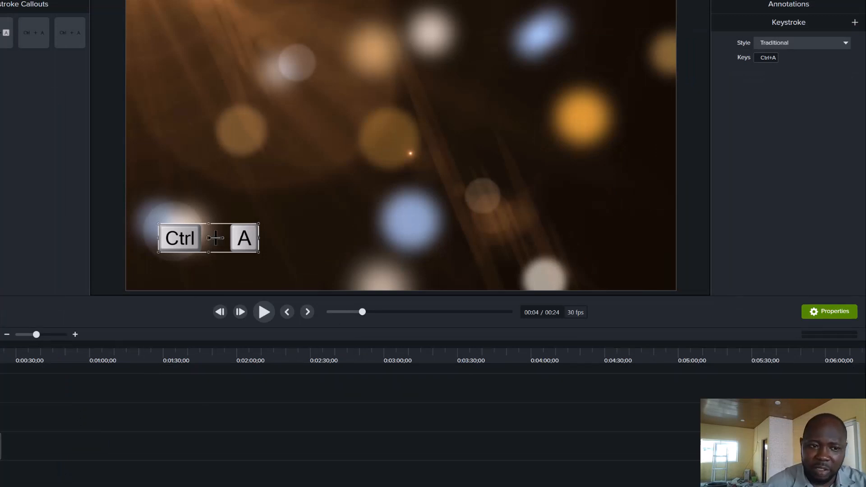
left_click(762, 57)
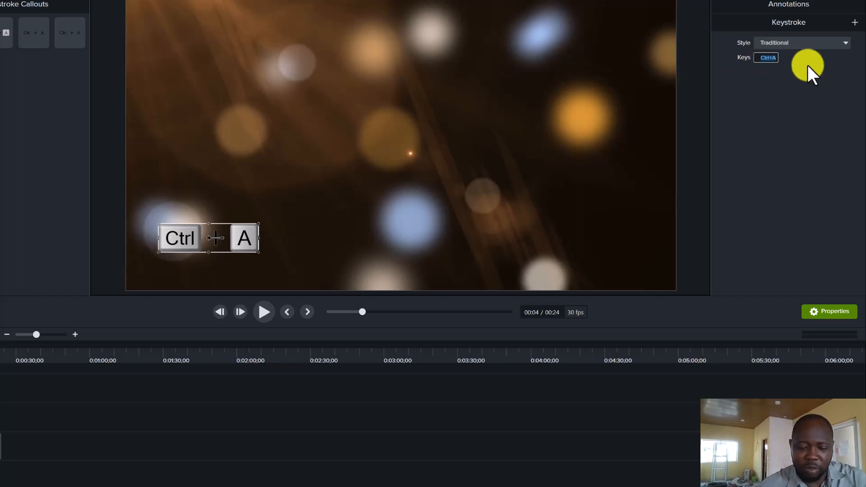
key("ctrl+s")
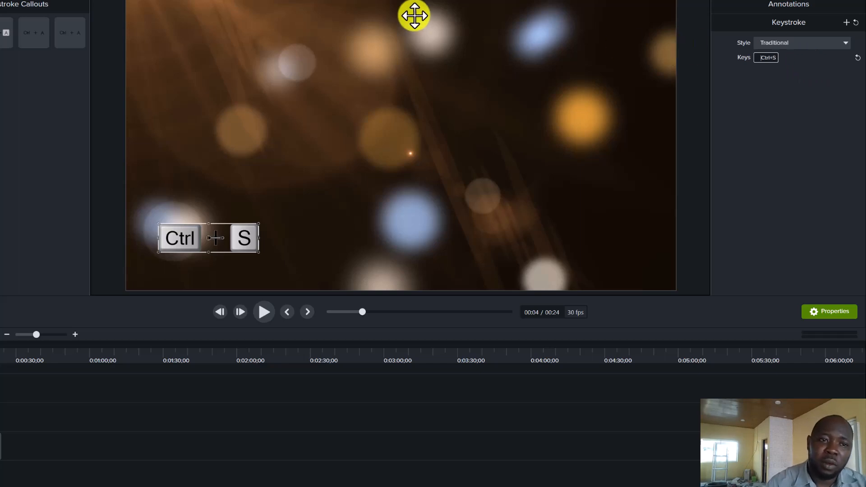
- Add the check mark sketch motion to the timeline and position it beside the Ctrl+S callout in the frame
left_click(54, 1)
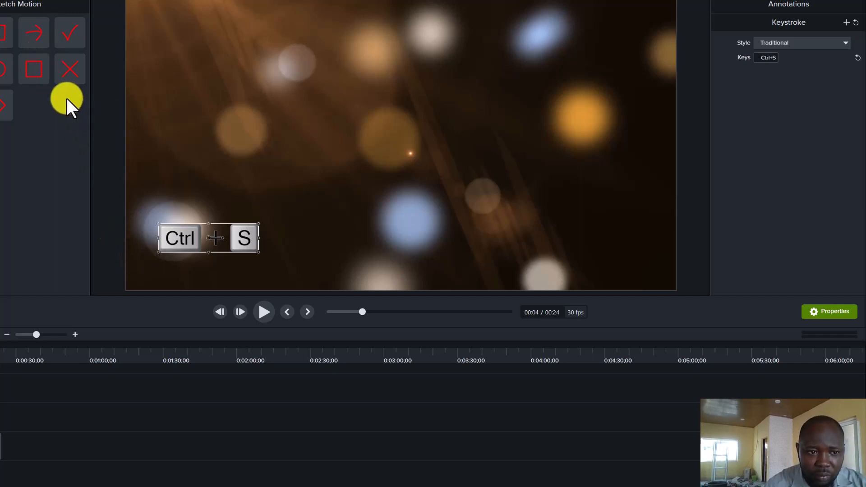
mouse_move(63, 67)
left_mouse_down()
mouse_move(80, 68)
mouse_move(72, 46)
mouse_move(15, 313)
mouse_move(1, 445)
left_mouse_up()
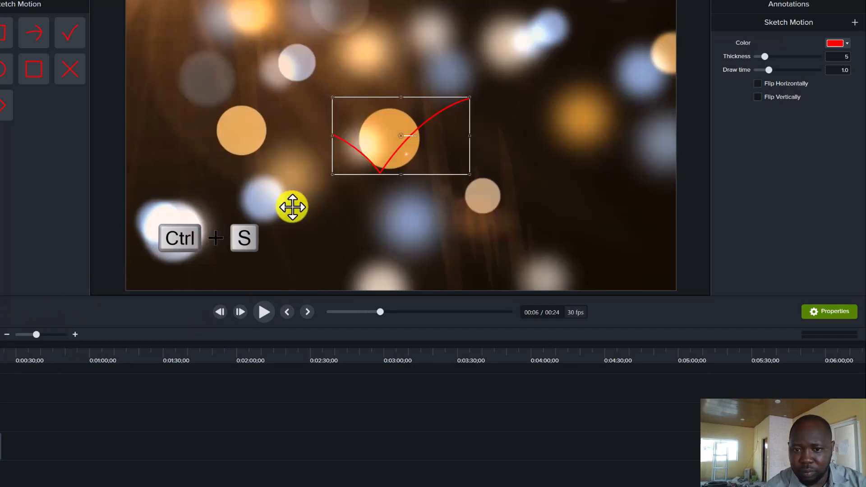
left_click_drag(388, 175, 340, 256)
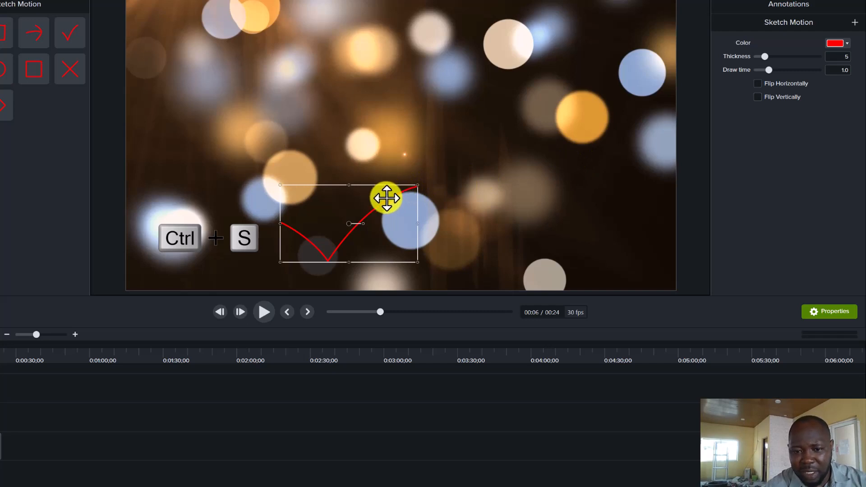
- Resize the check mark sketch to a narrower, nearly square shape, keeping it beside the Ctrl+S callout
right_click(405, 193)
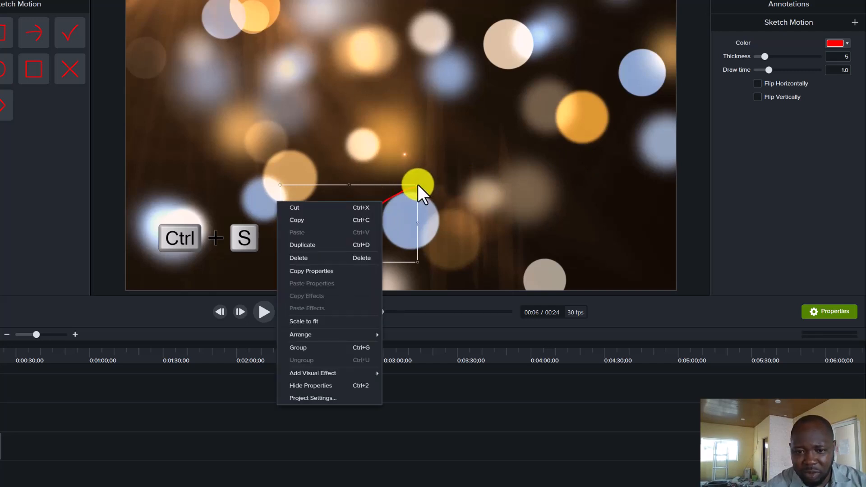
left_click(417, 185)
left_click_drag(415, 184, 362, 188)
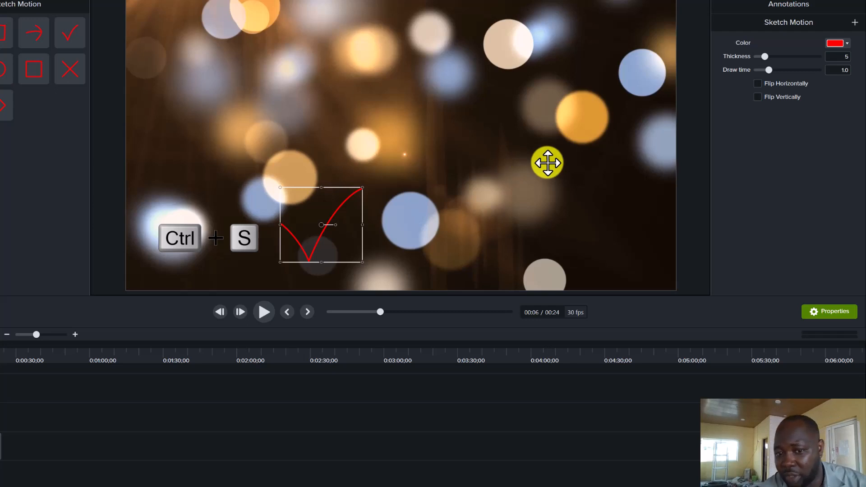
- Set the check mark sketch's color to white (#FFFFFF)
left_click(846, 43)
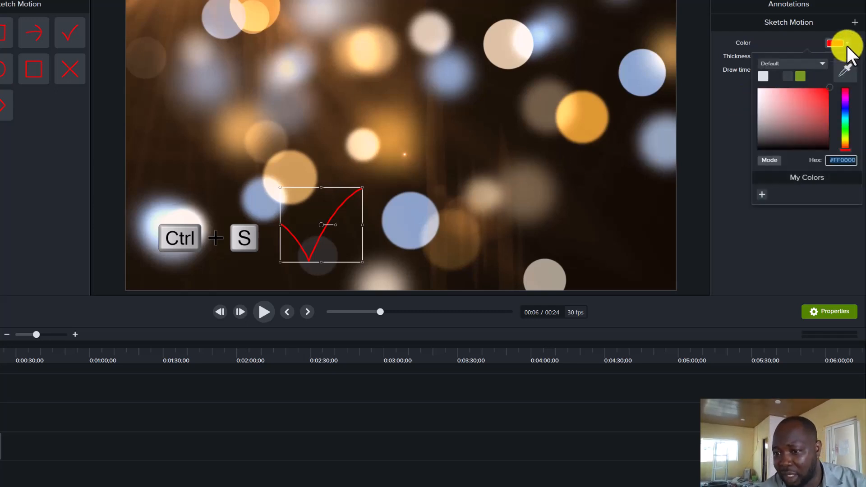
left_click_drag(762, 100, 745, 82)
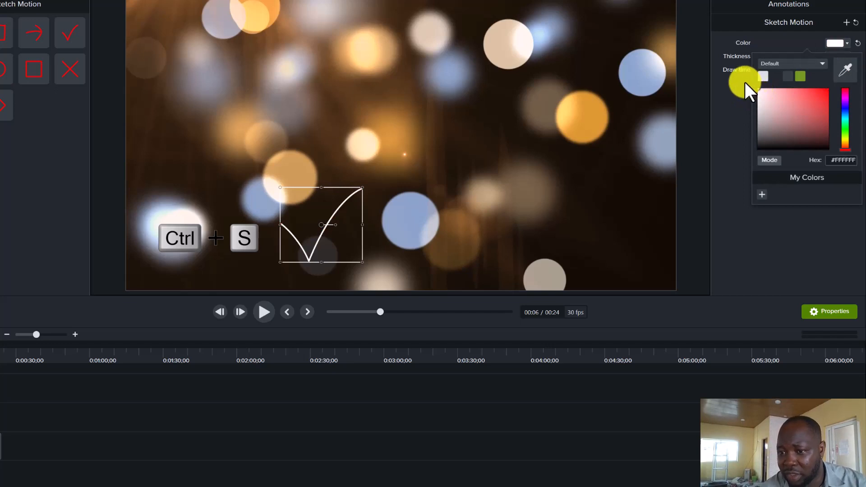
left_click(767, 247)
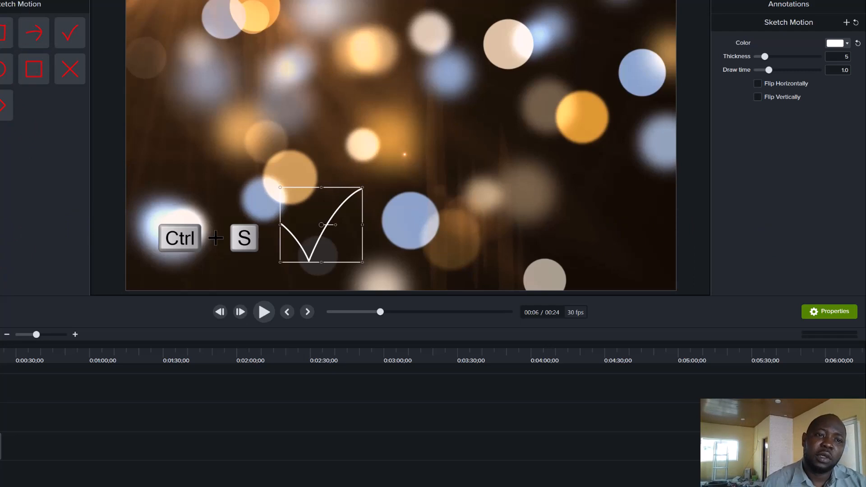
- Add a pixelate annotation over the bokehdots clip and move it to the upper middle of the frame
left_click(34, 1)
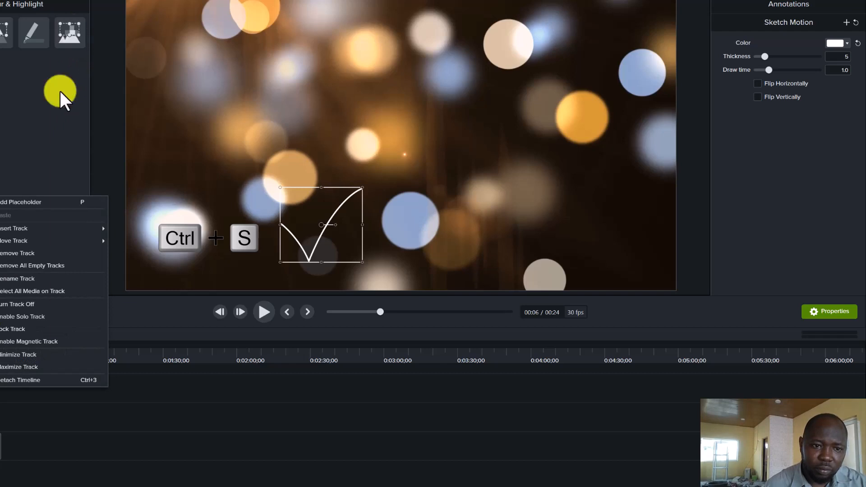
left_click(73, 26)
mouse_move(74, 26)
left_mouse_down()
mouse_move(52, 193)
mouse_move(9, 388)
left_mouse_up()
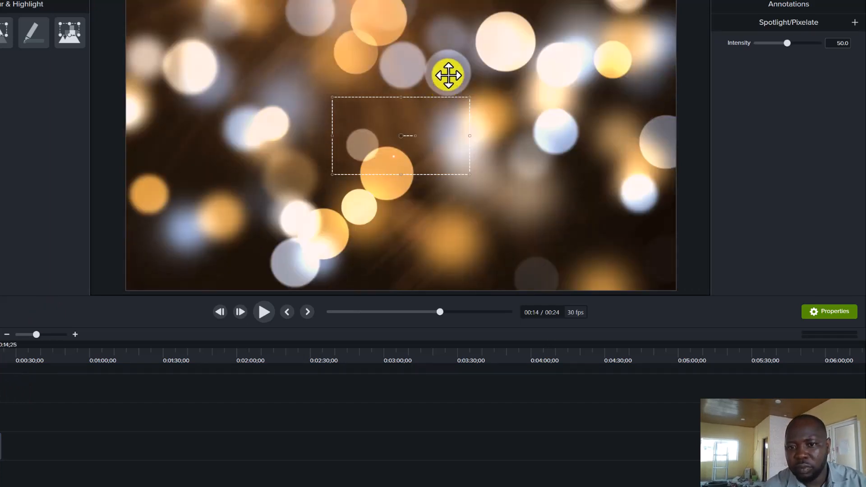
left_click(394, 144)
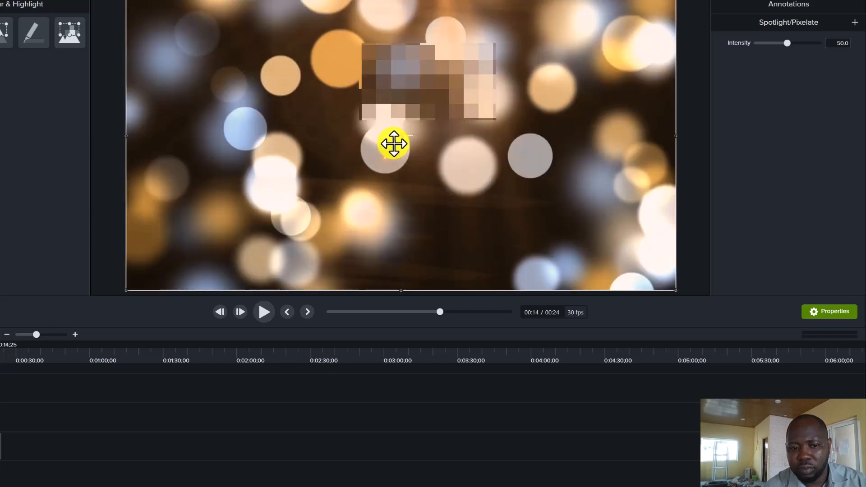
left_click(444, 95)
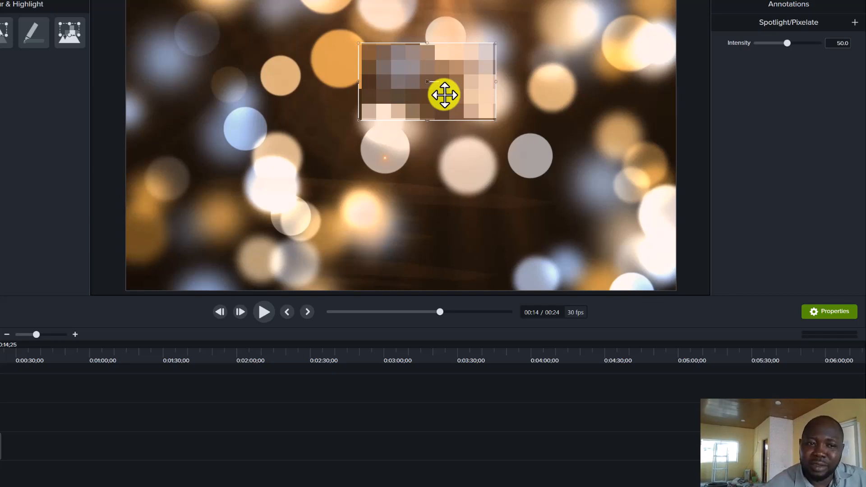
- Browse the shapes and the arrows and lines among the annotations
left_click(8, 4)
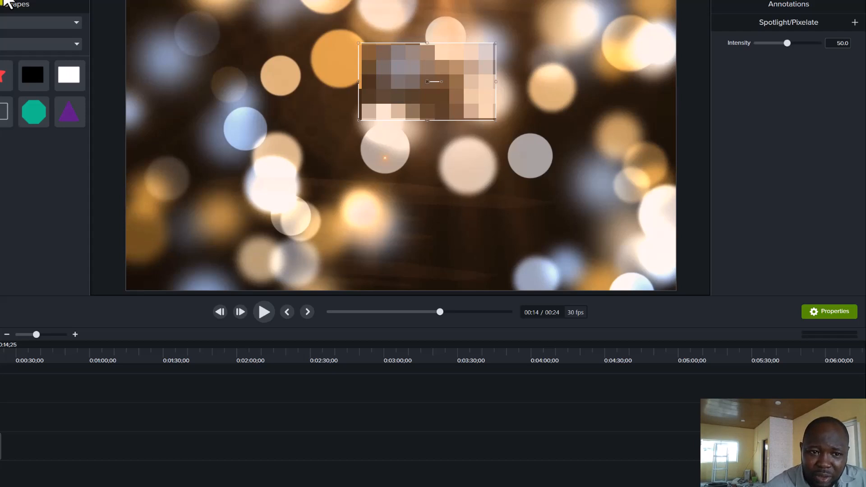
left_click(3, 5)
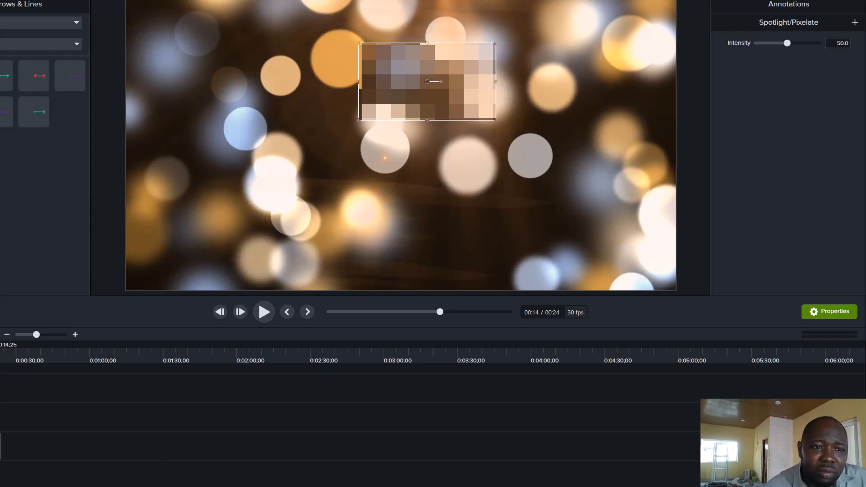